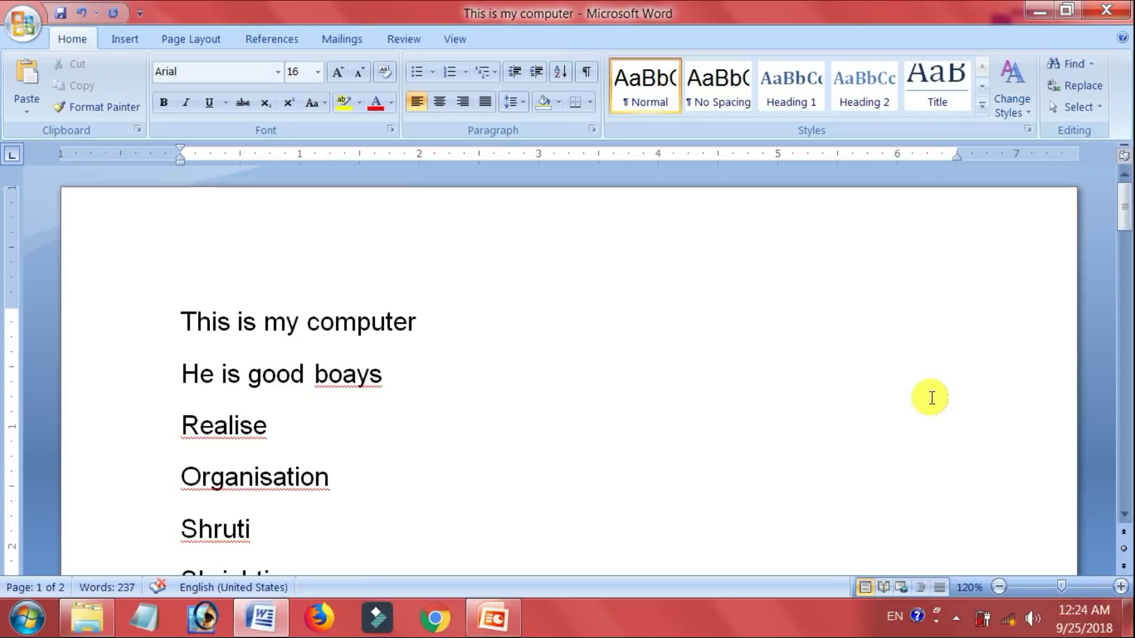
Fix 'boays' to 'boys' and 'Organisation' to 'Organization' from the right-click suggestions
scroll(932, 398, "down", 3)
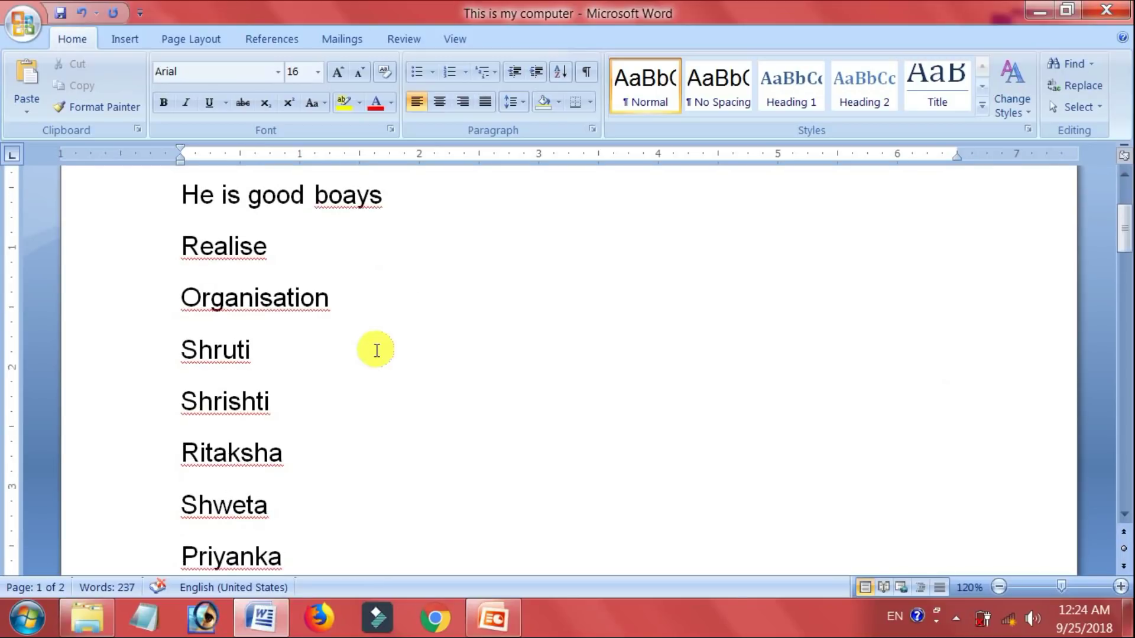
scroll(376, 351, "up", 2)
scroll(376, 350, "down", 1)
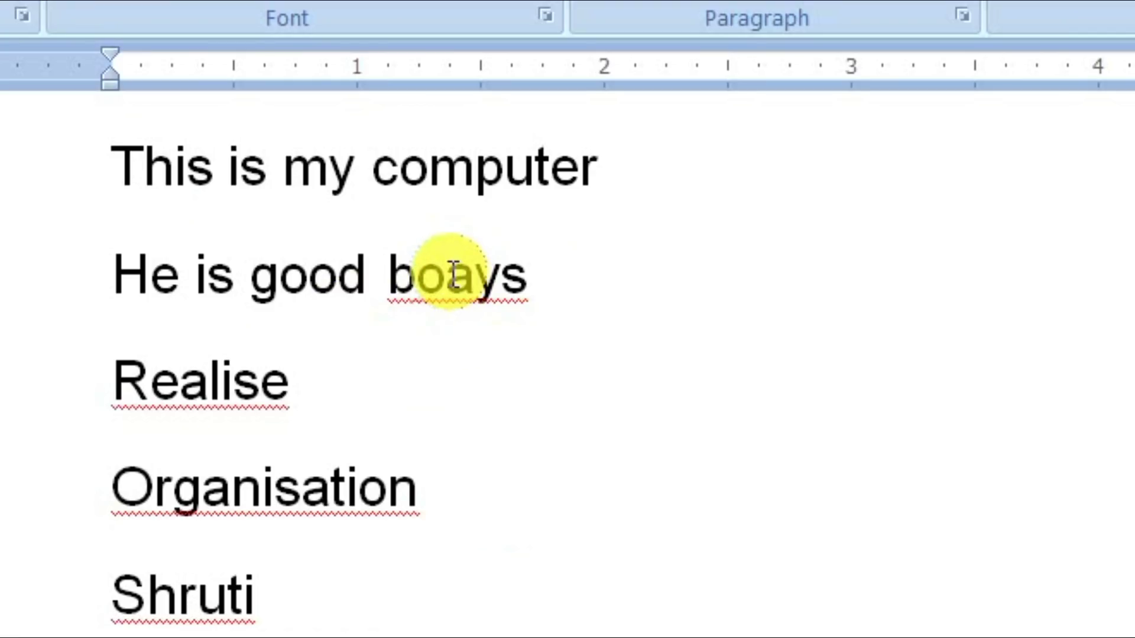
right_click(454, 277)
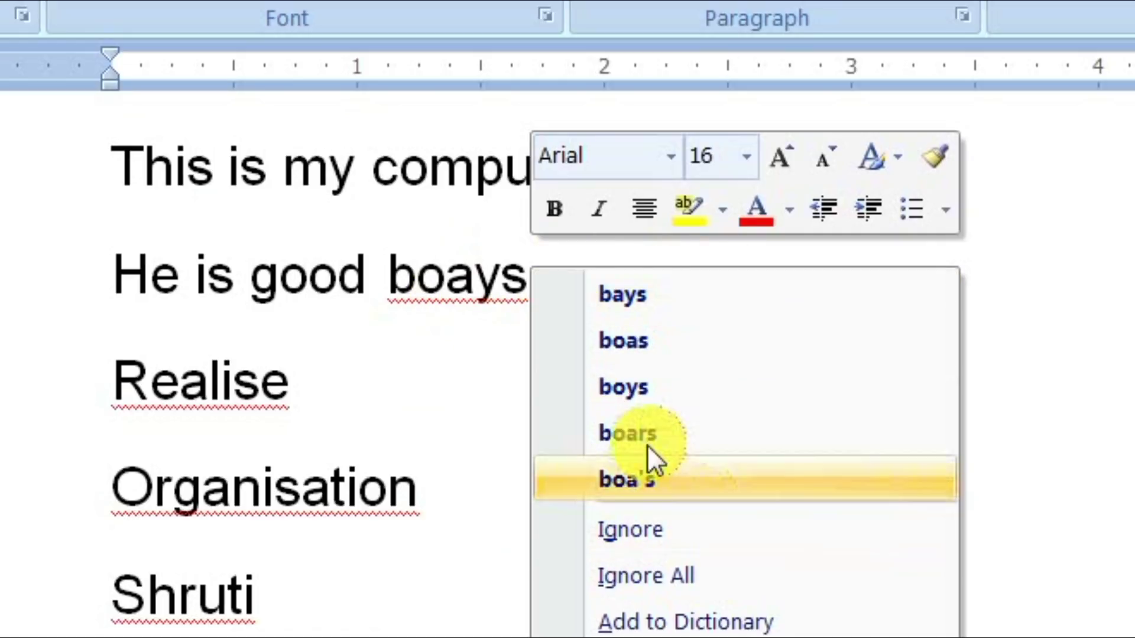
left_click(635, 389)
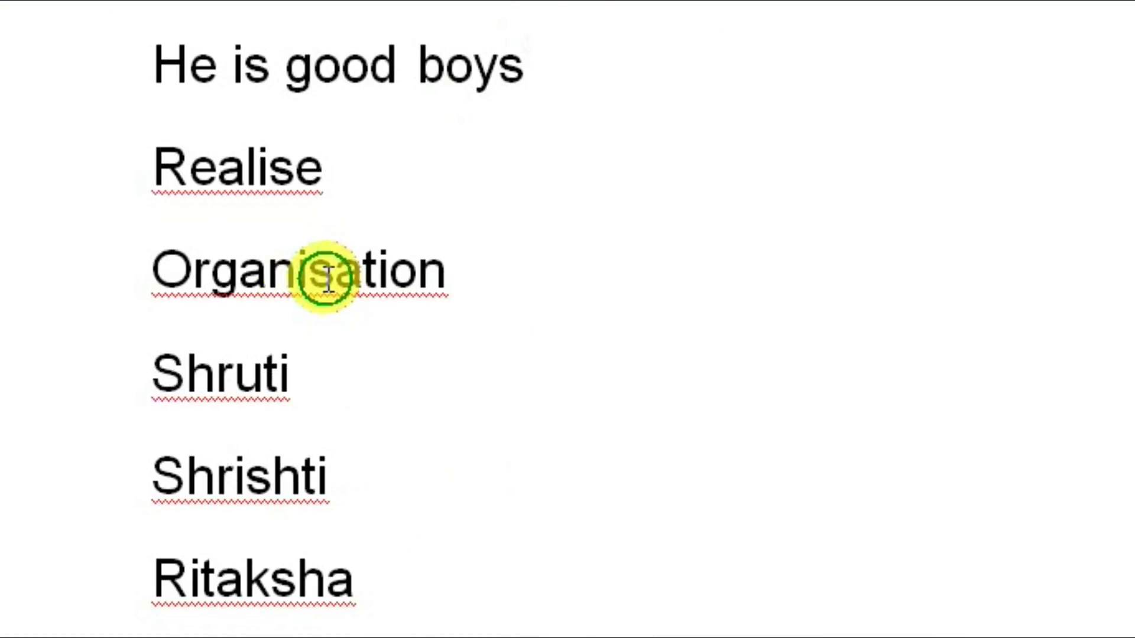
right_click(328, 284)
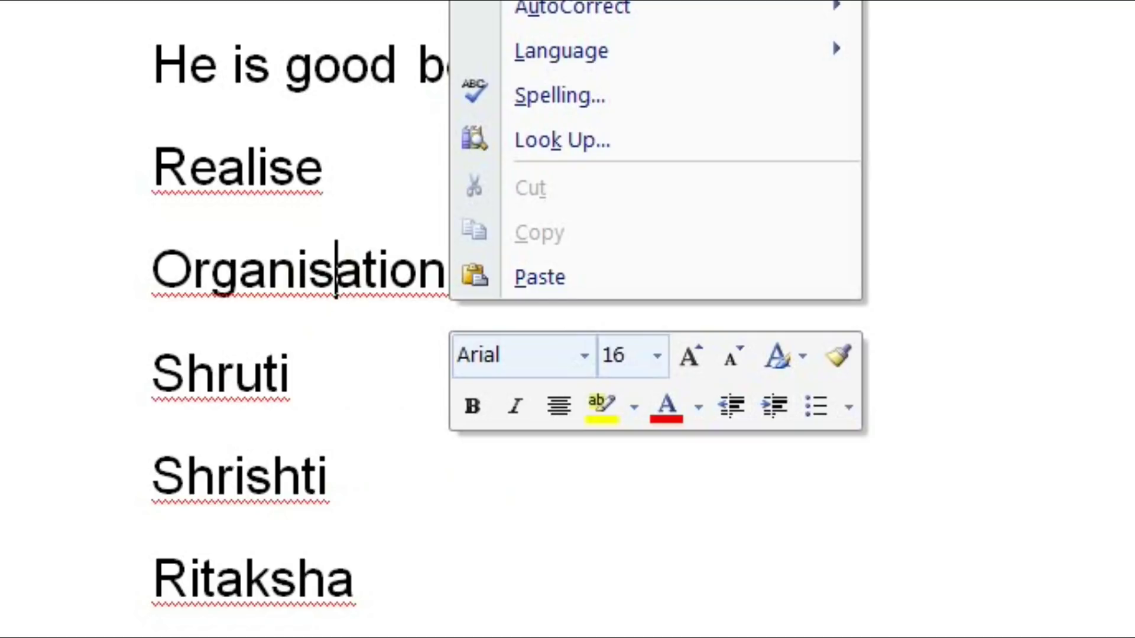
left_click(567, 5)
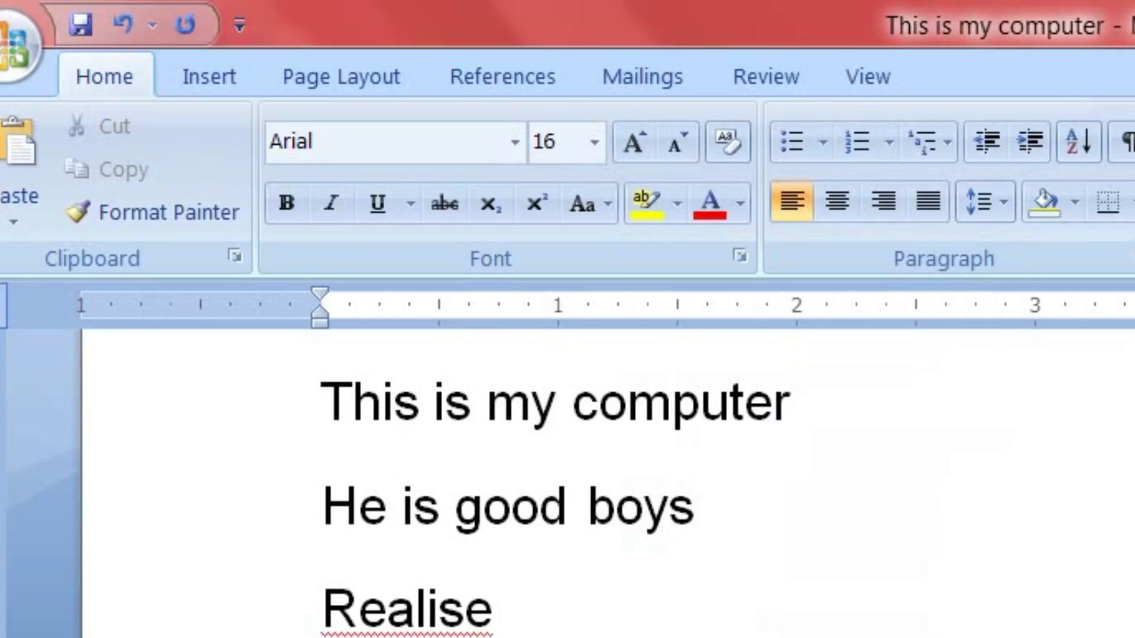
Run Spelling & Grammar from Review, leave the flagged first name as is, and close the checker
left_click(776, 77)
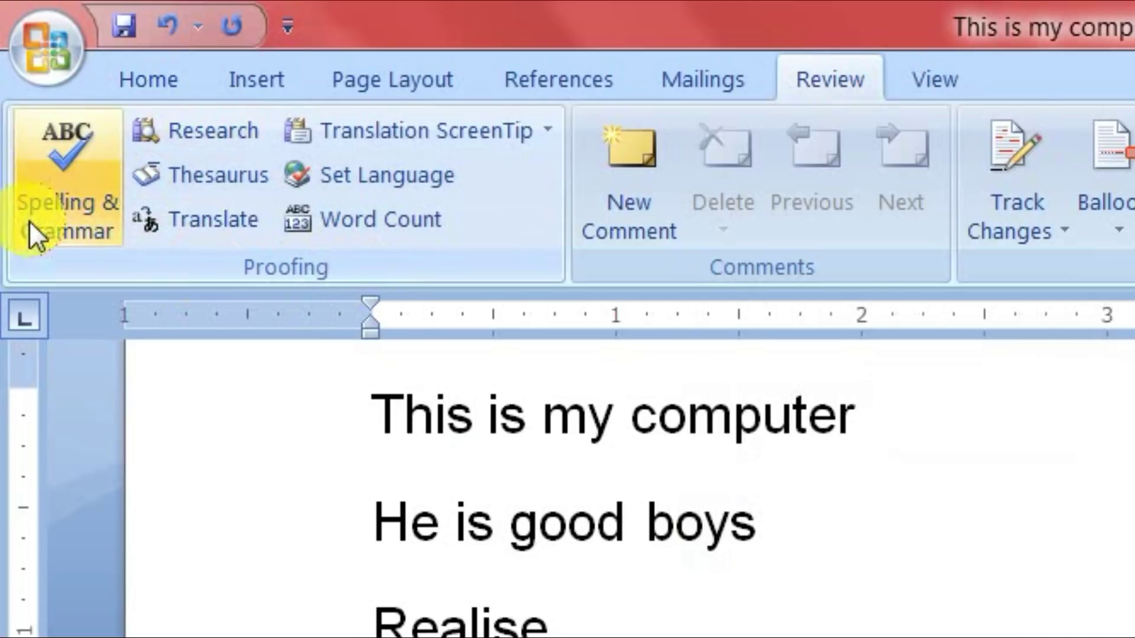
left_click(58, 192)
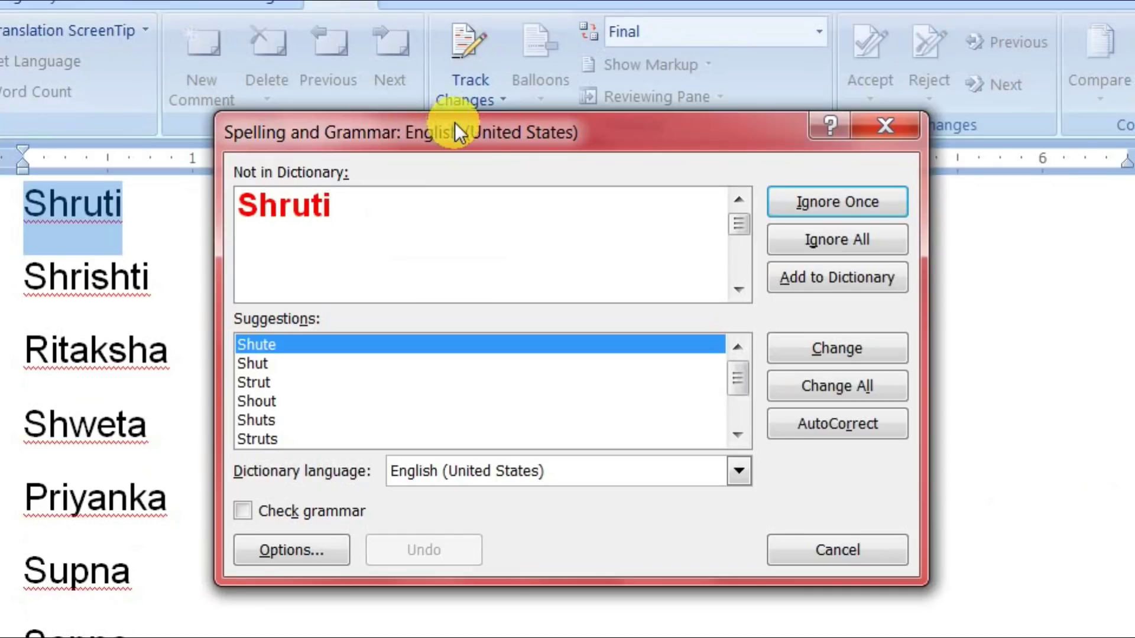
left_click_drag(455, 122, 633, 137)
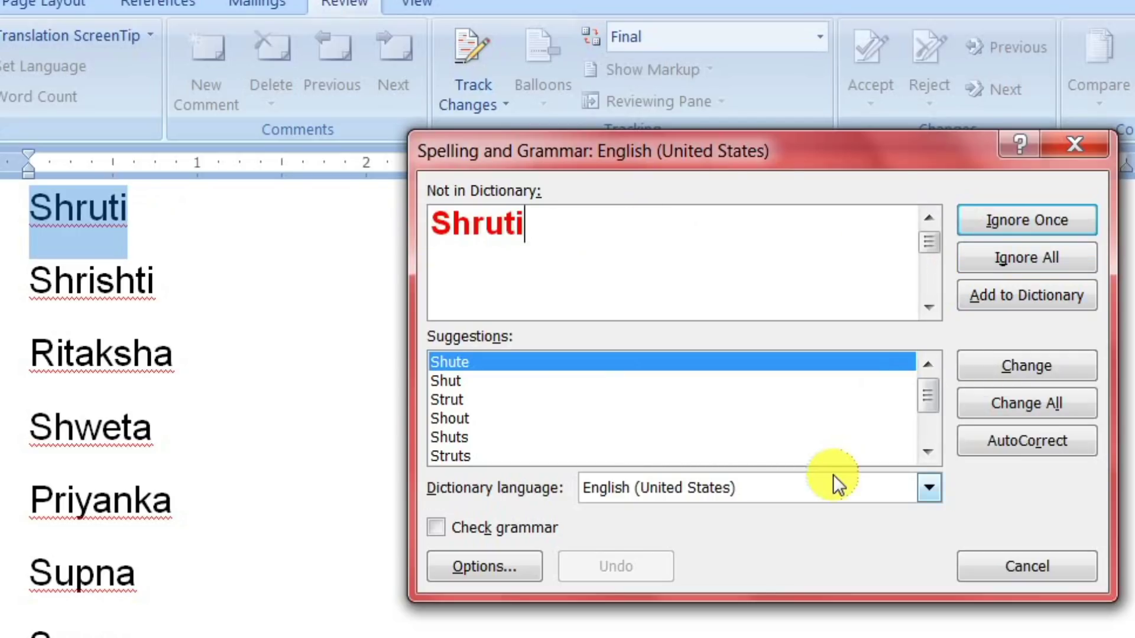
left_click(1090, 148)
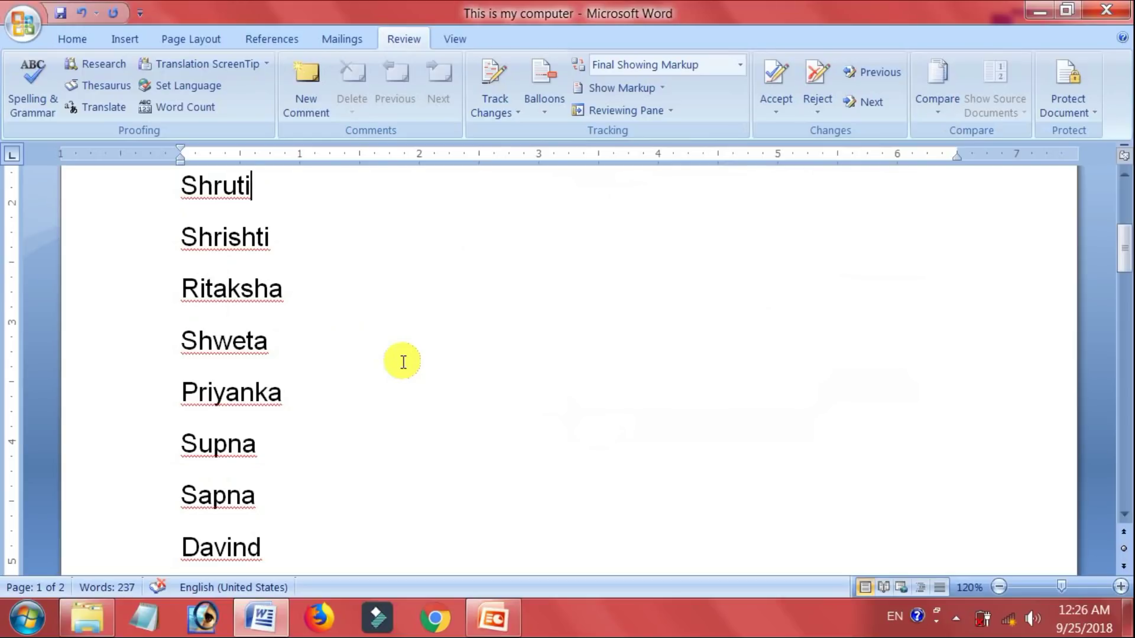
Apply Ignore All to the Hindi word देखने, leaving the other Hindi words untouched
scroll(403, 361, "down", 5)
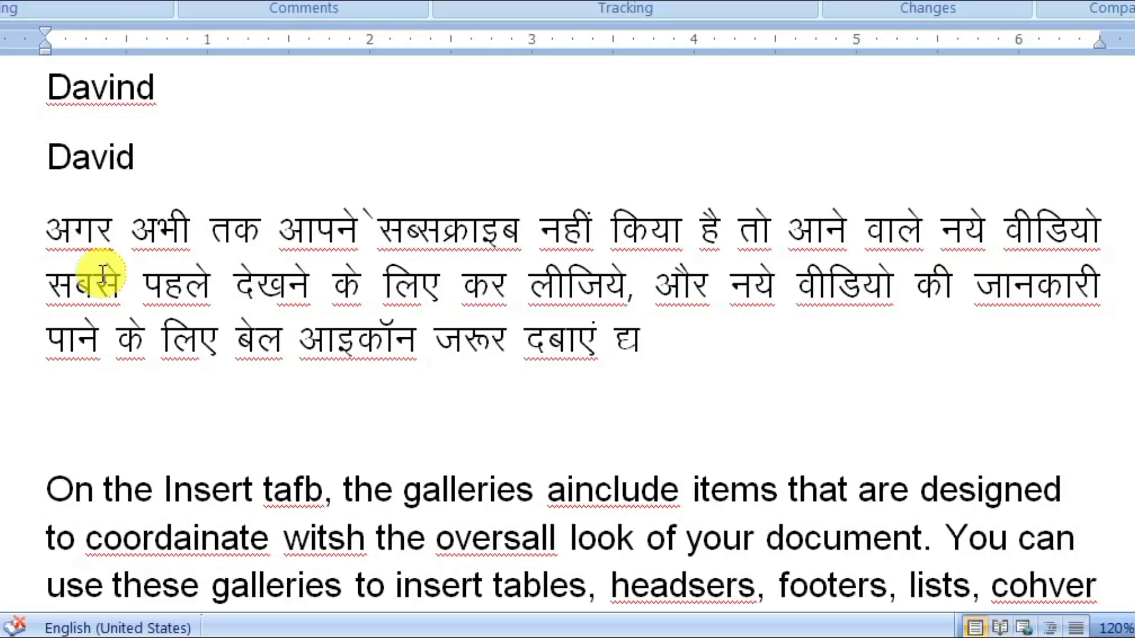
right_click(62, 229)
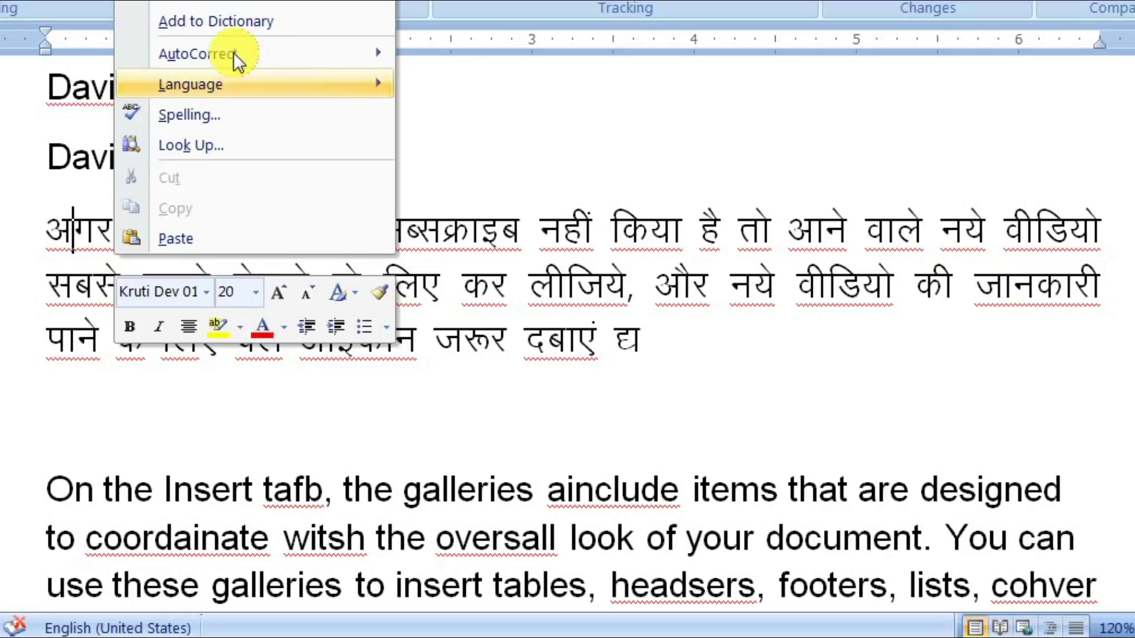
left_click(249, 234)
scroll(267, 285, "down", 1)
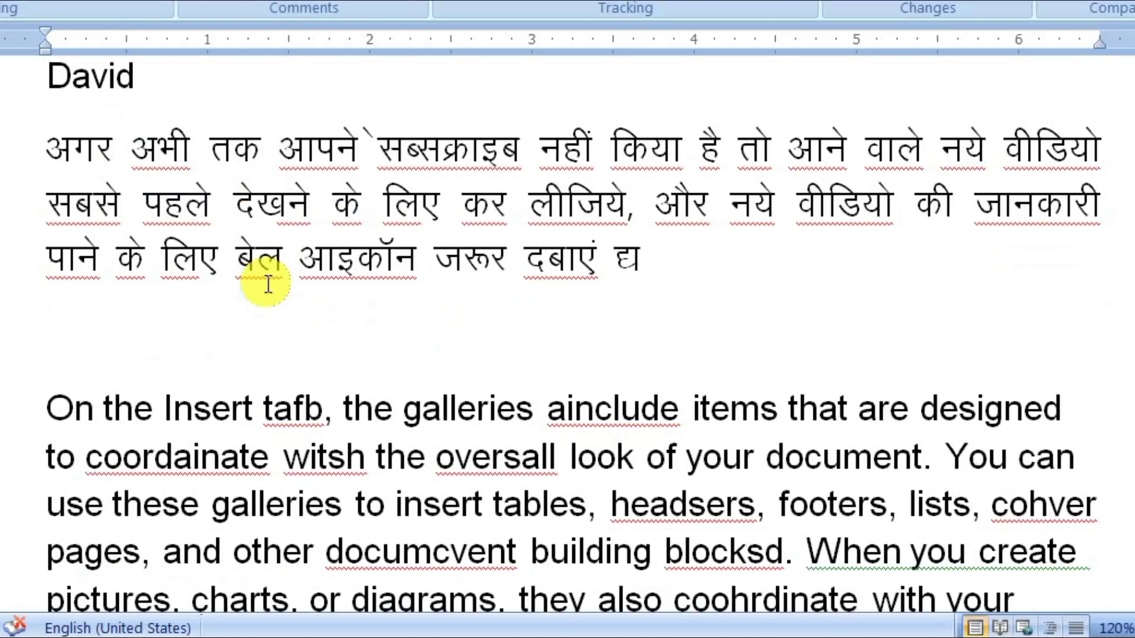
right_click(271, 198)
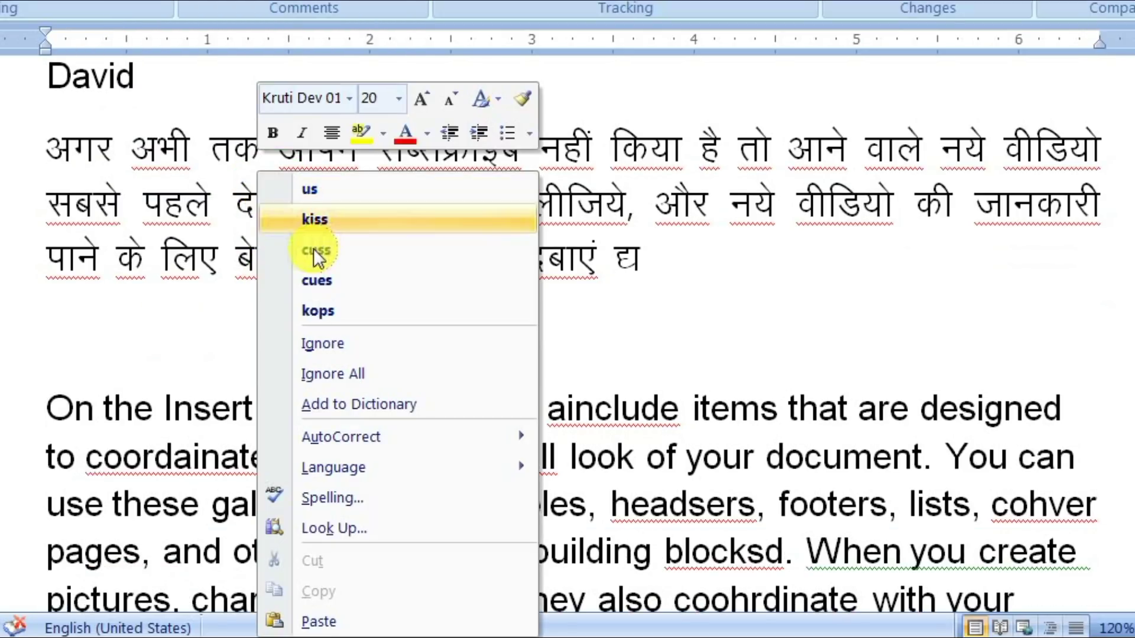
left_click(371, 375)
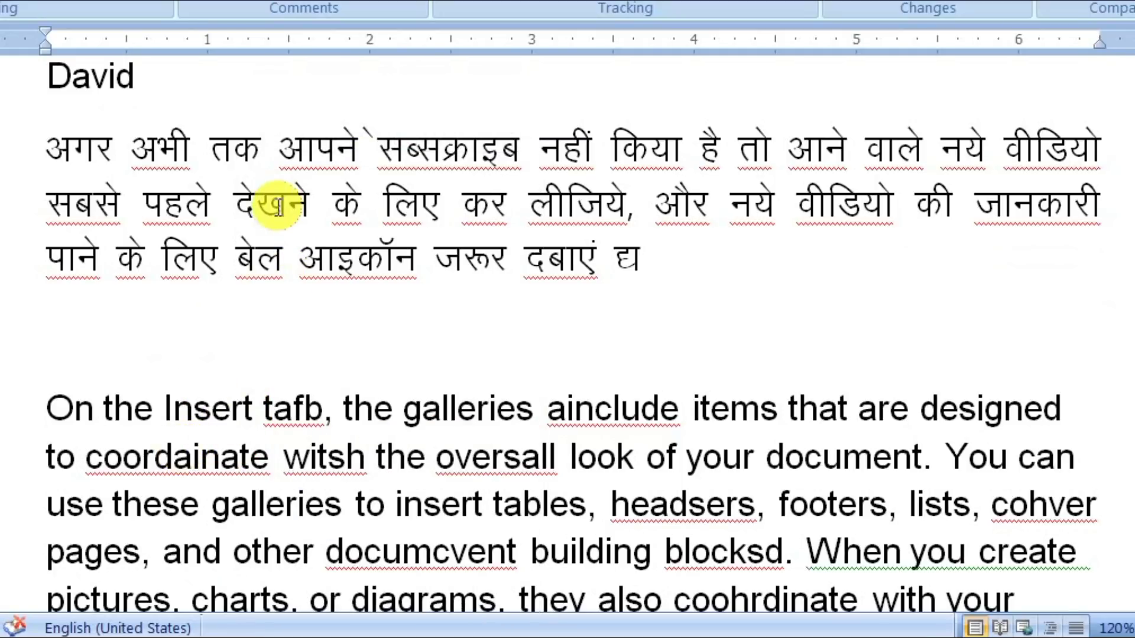
right_click(437, 206)
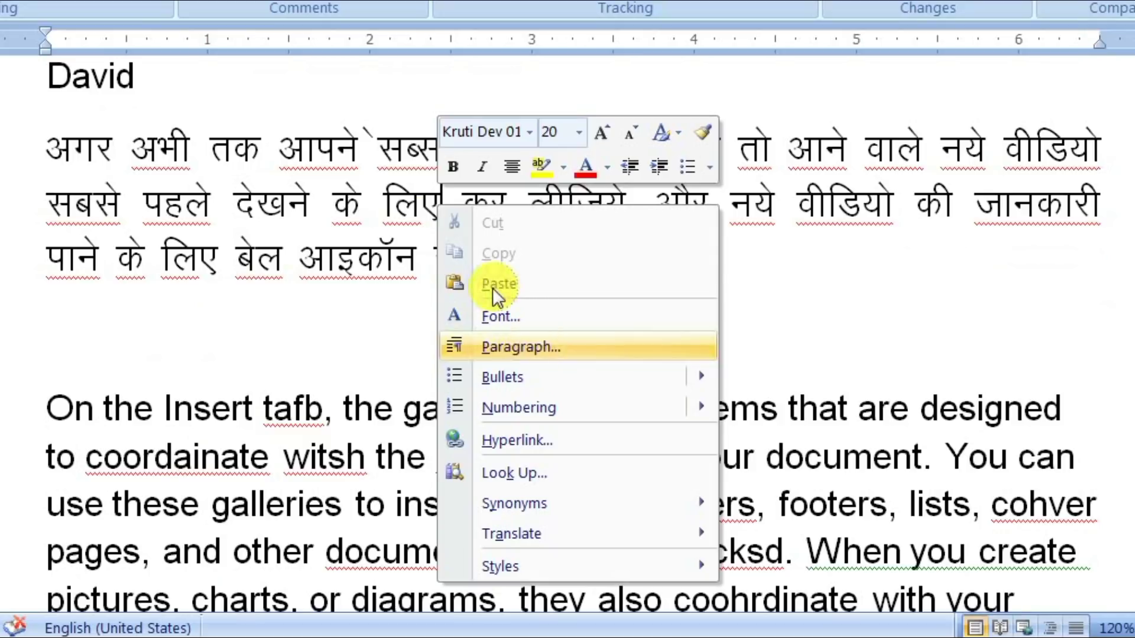
left_click(333, 206)
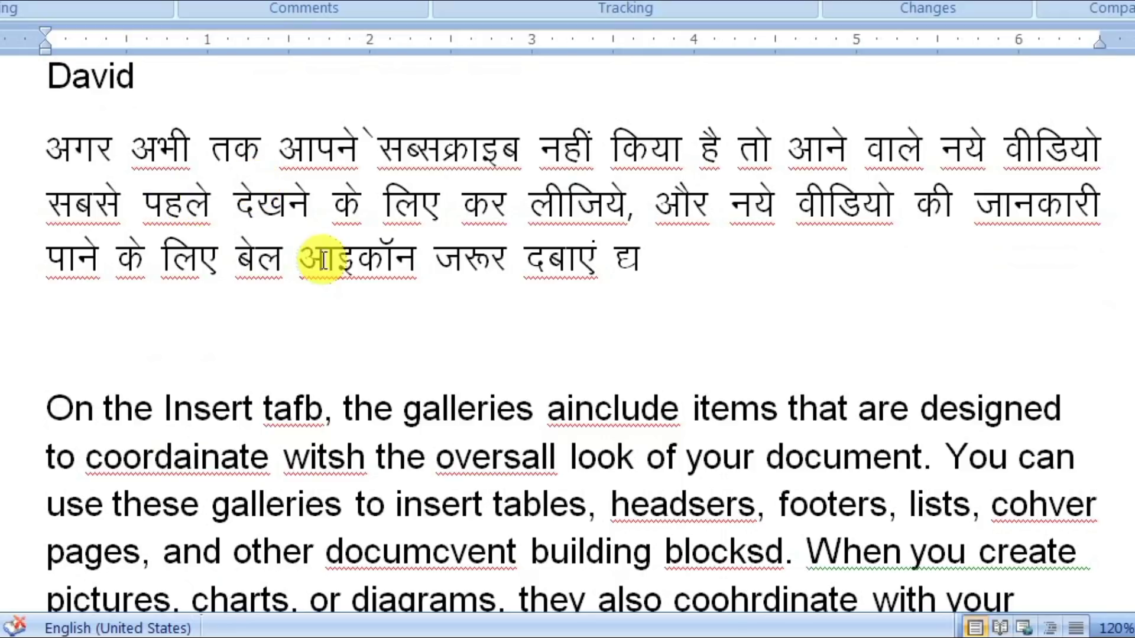
scroll(509, 400, "down", 1)
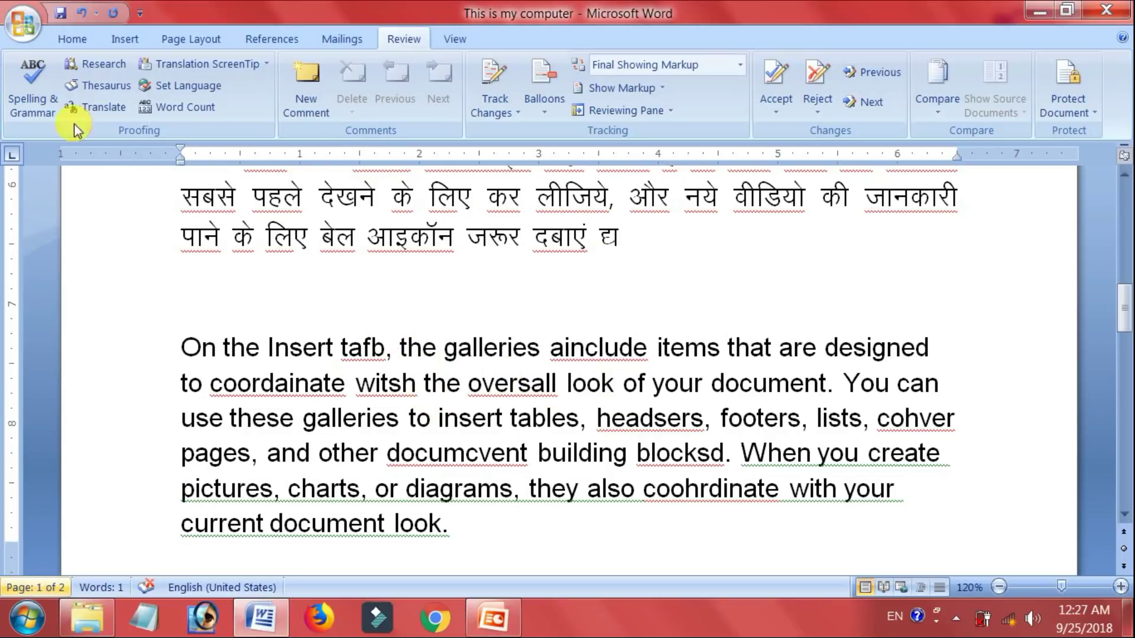
Spell-check from the English paragraph, choosing Ignore Once for 'headsers' and 'cohver', then close it
left_click(37, 97)
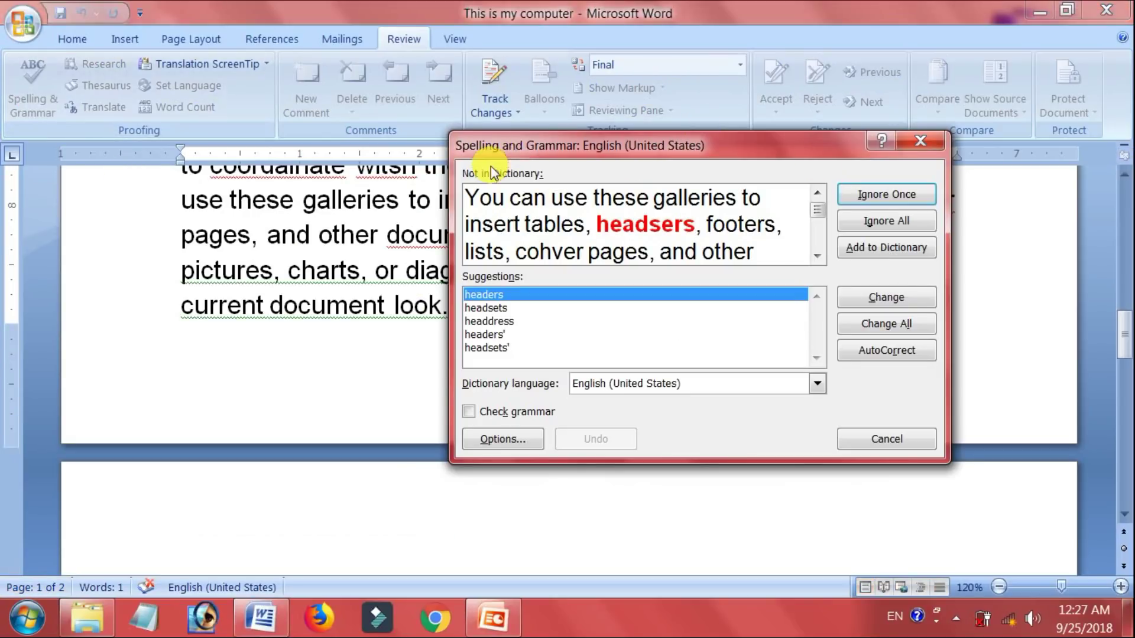
left_click(910, 195)
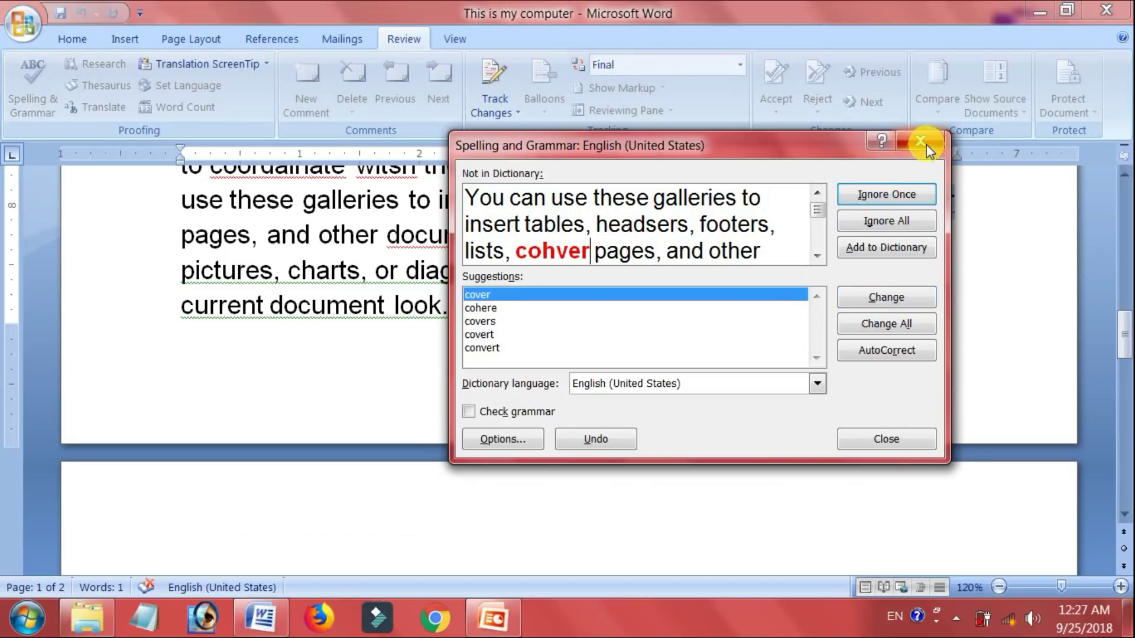
left_click(915, 188)
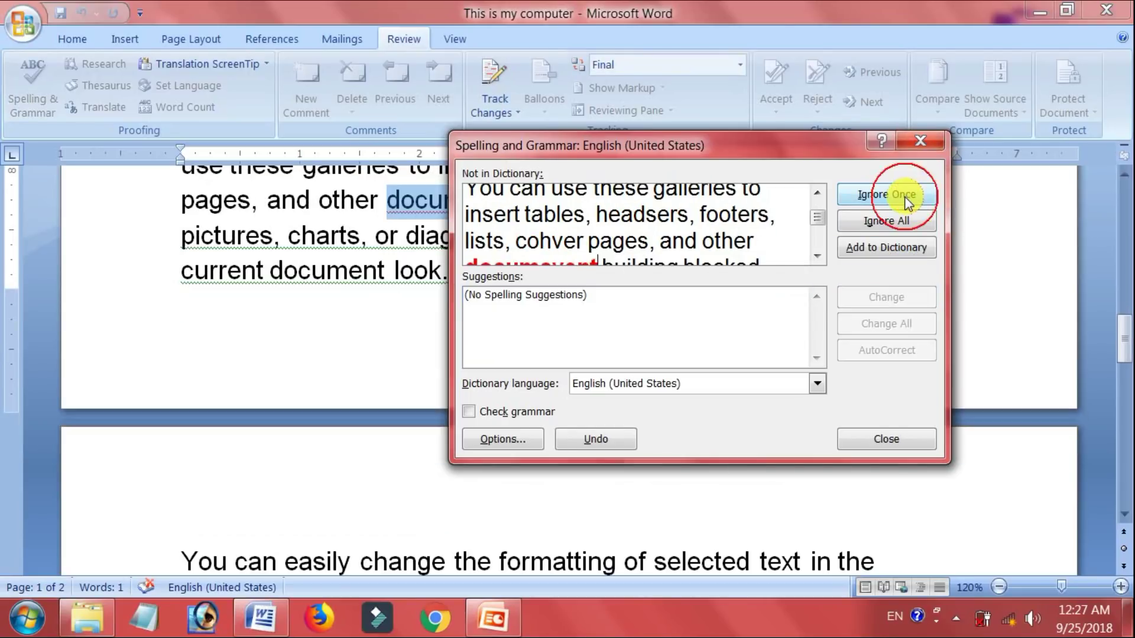
left_click(925, 144)
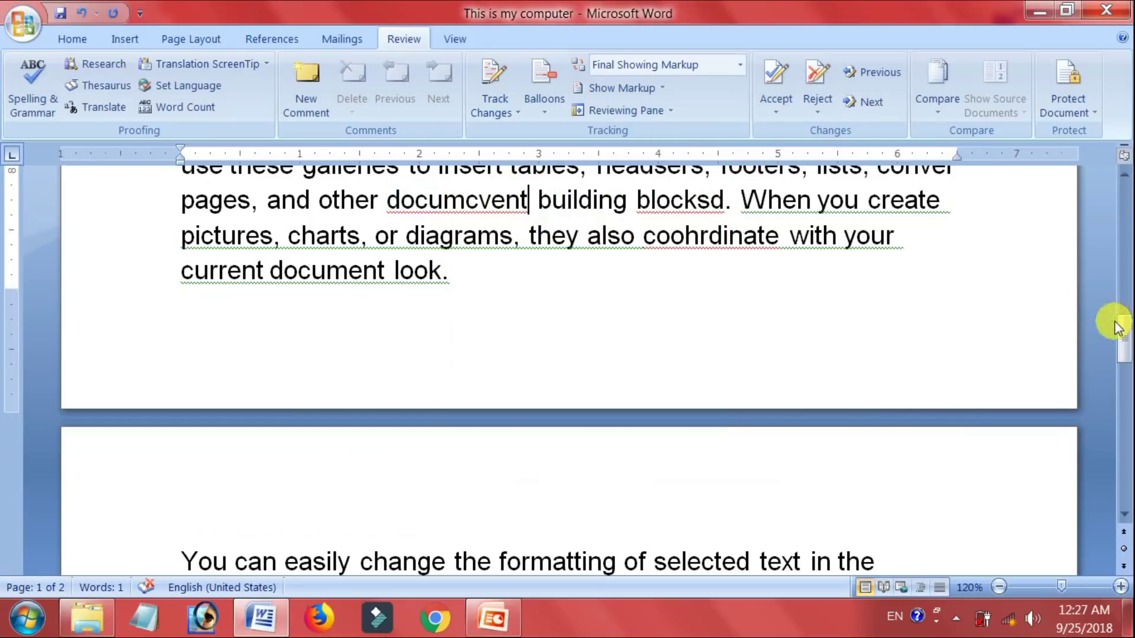
left_click_drag(1126, 340, 1128, 320)
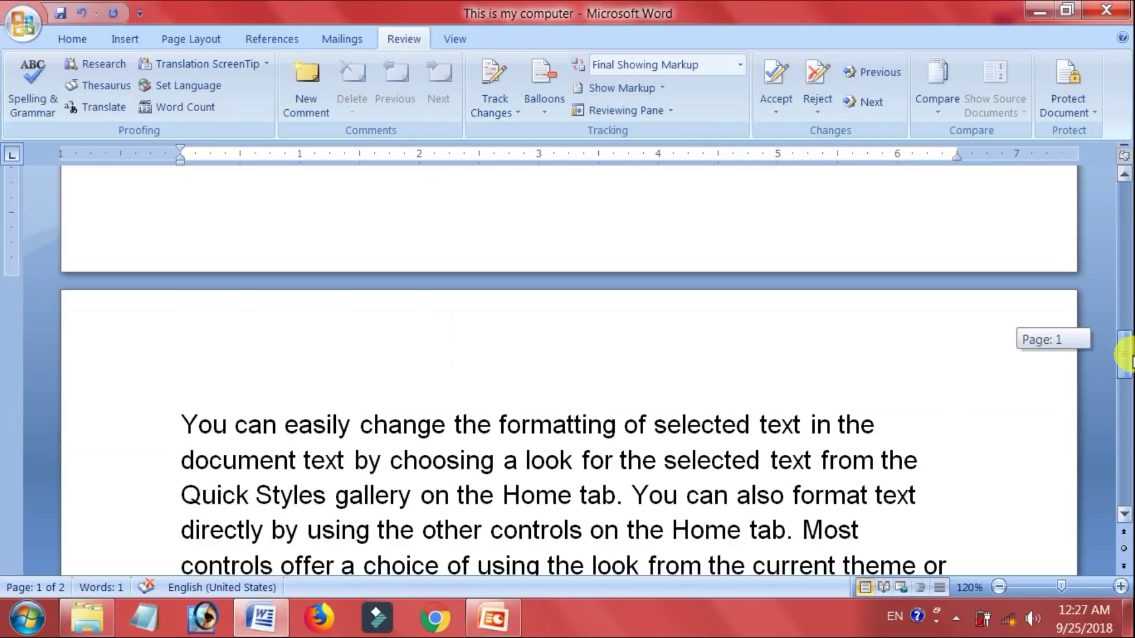